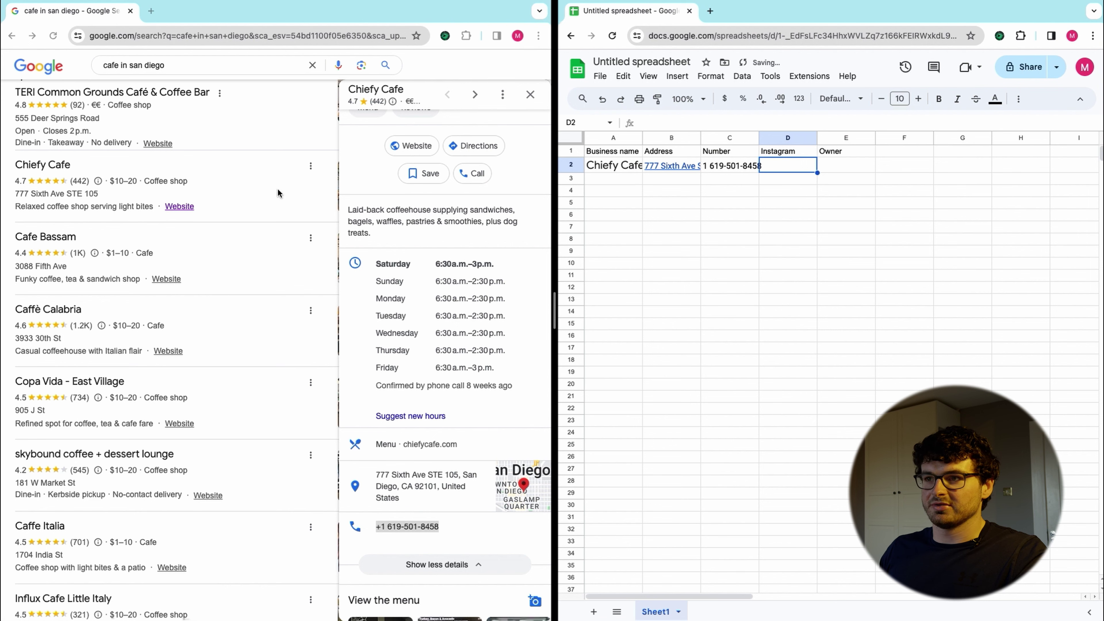
- Open Chiefy Cafe's website from its Google listing and follow the link there to the café's Instagram profile
super+click(396, 145)
click(146, 7)
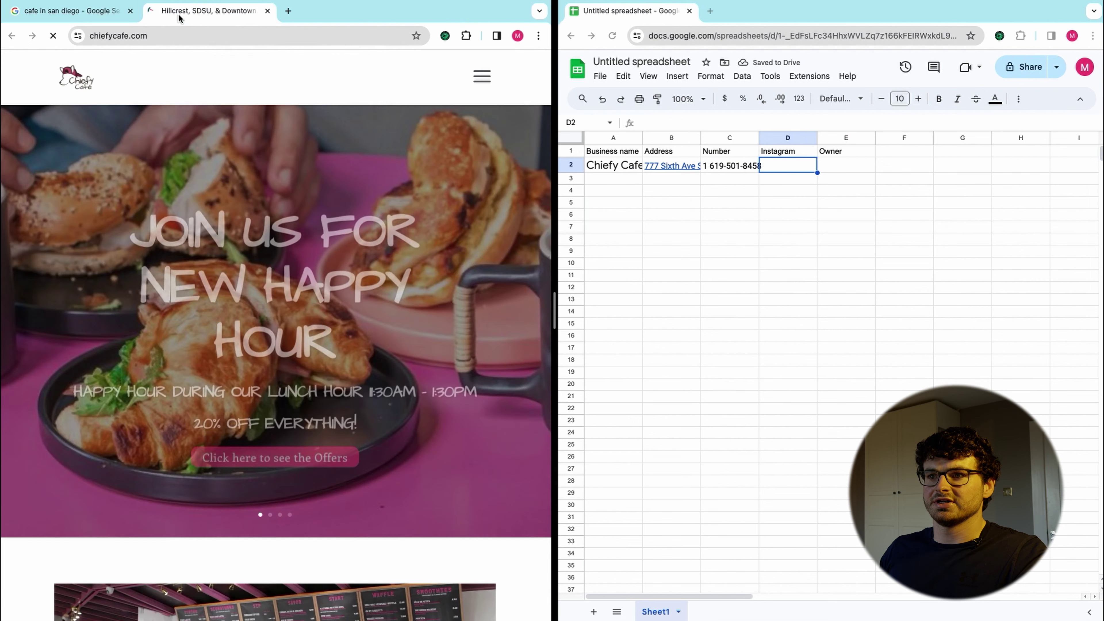
scroll(244, 172, down, 2)
scroll(245, 172, down, 10)
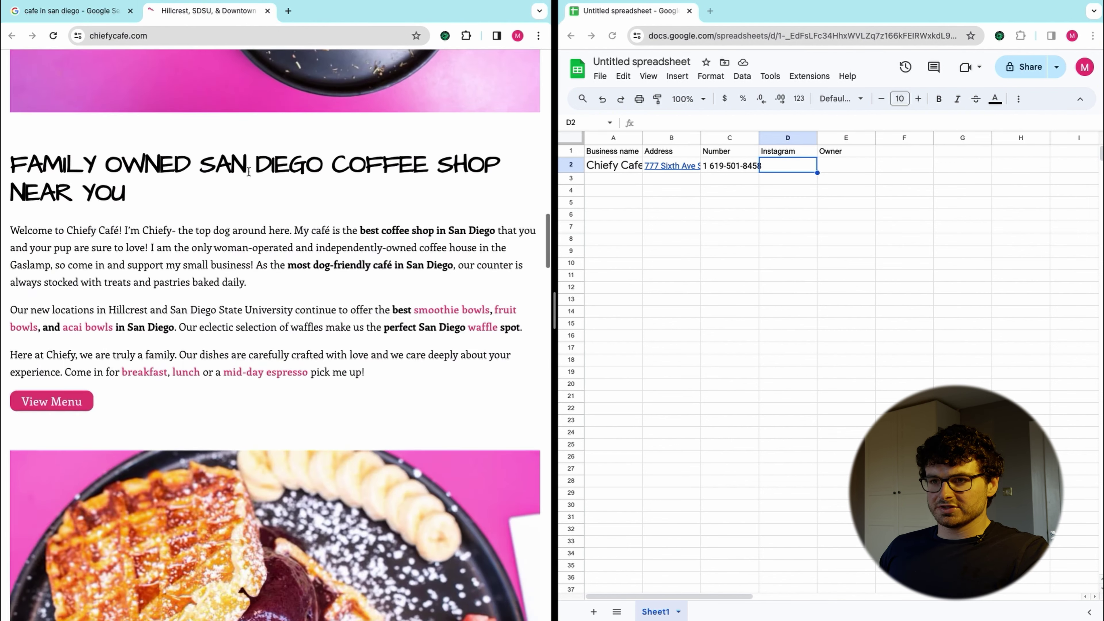
scroll(249, 172, down, 20)
click(270, 305)
- Copy the handle chiefycafe from the Instagram profile into the Instagram column, cell D2
drag(276, 83, 220, 84)
key(super+c)
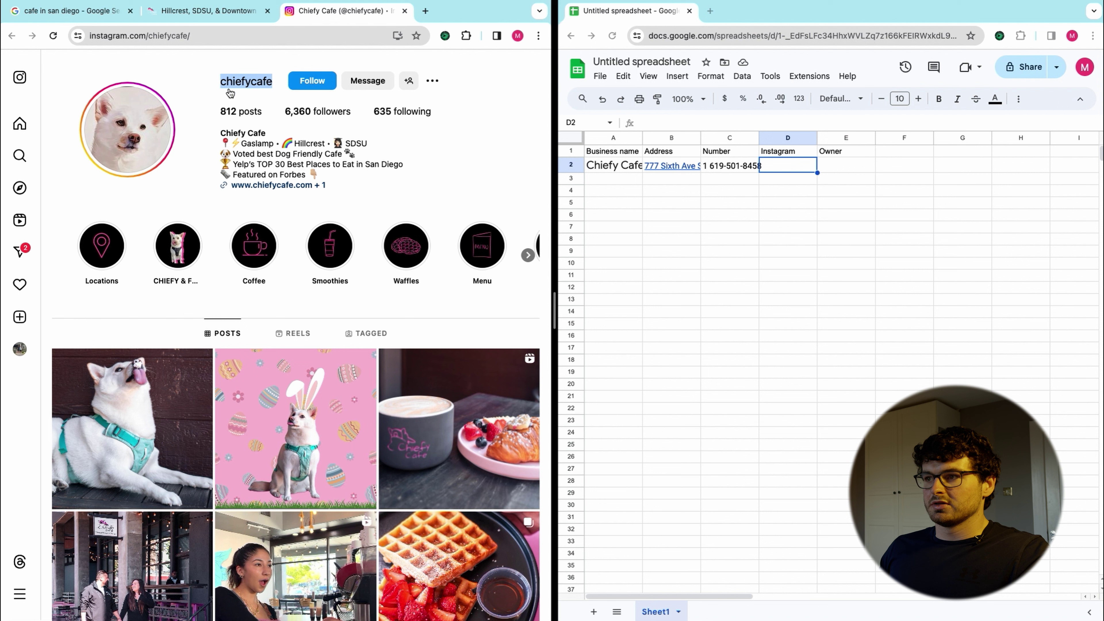
click(775, 167)
key(super+v)
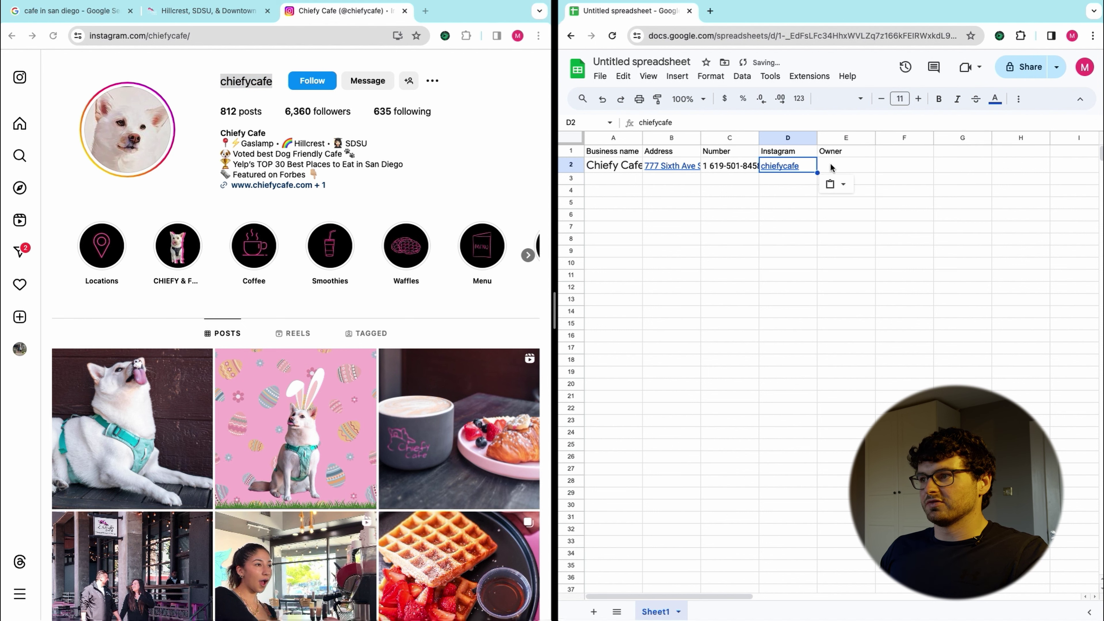
- Browse the café's Instagram posts and search Google for "chiefy cafe san diego owner" in a new tab
click(843, 167)
scroll(340, 262, down, 6)
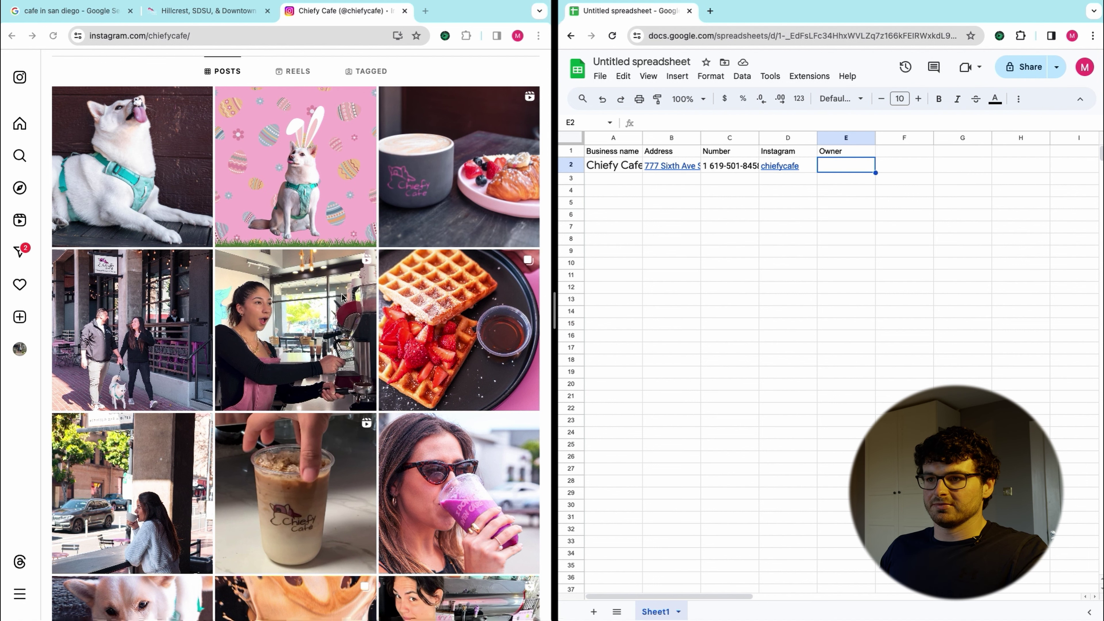
scroll(442, 294, down, 1)
scroll(441, 295, up, 2)
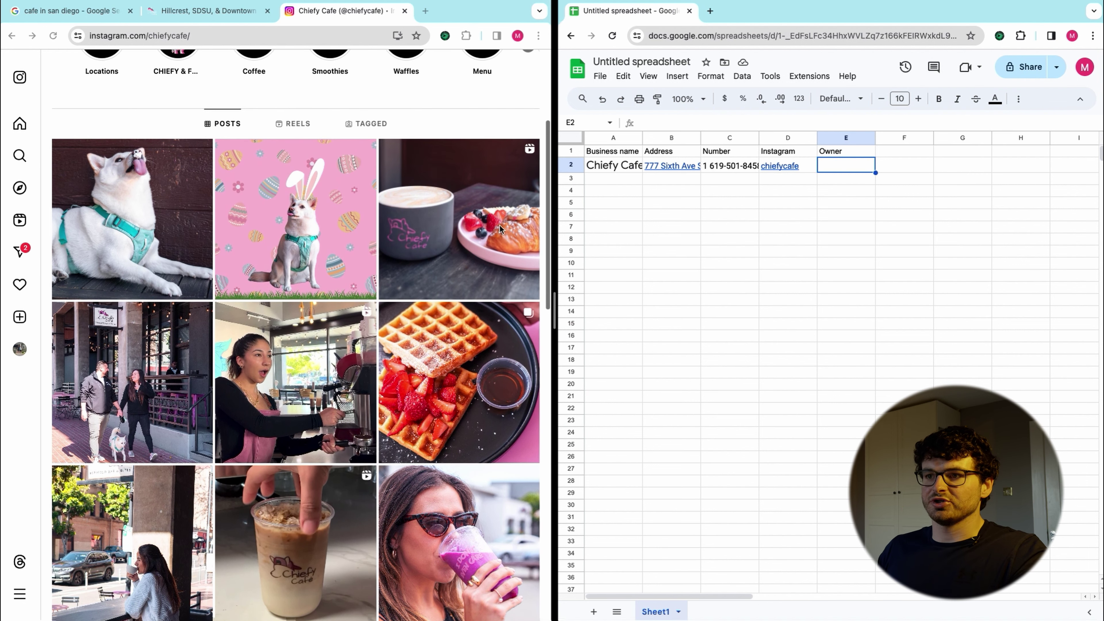
key(super+t)
text(chiefy cafe san diego owner)
key(Return)
- Copy the owner's name from the search result into the Owner column, cell E2
drag(314, 185, 373, 186)
key(super+c)
click(846, 165)
key(super+v)
click(919, 165)
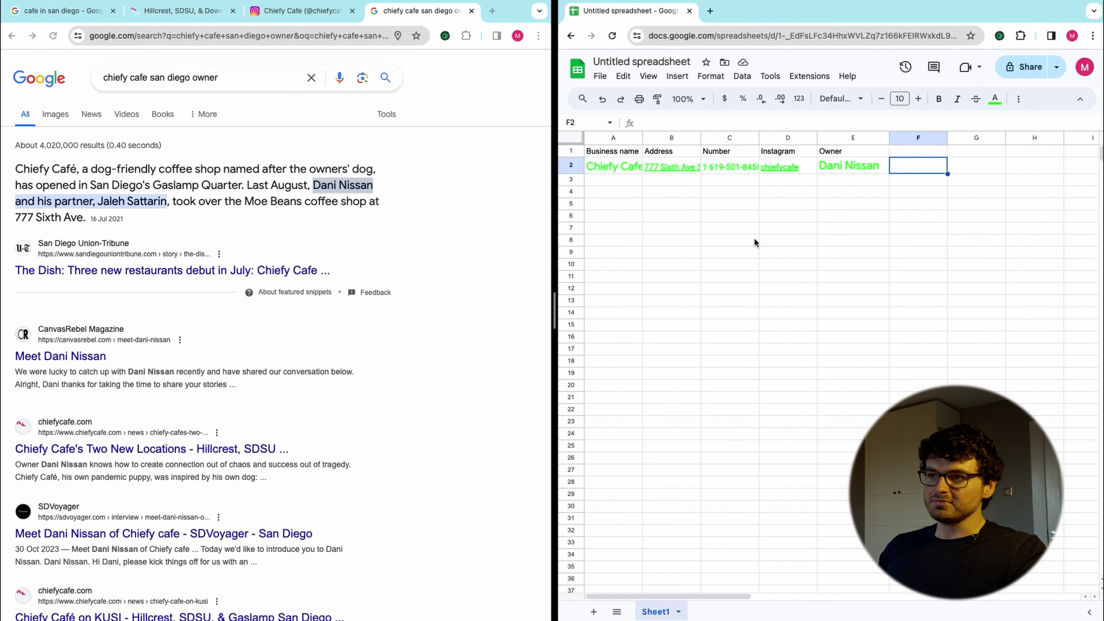
- Run a Leads Sniper lead search on Google Maps with the keyword "cafe in san diego"
click(472, 11)
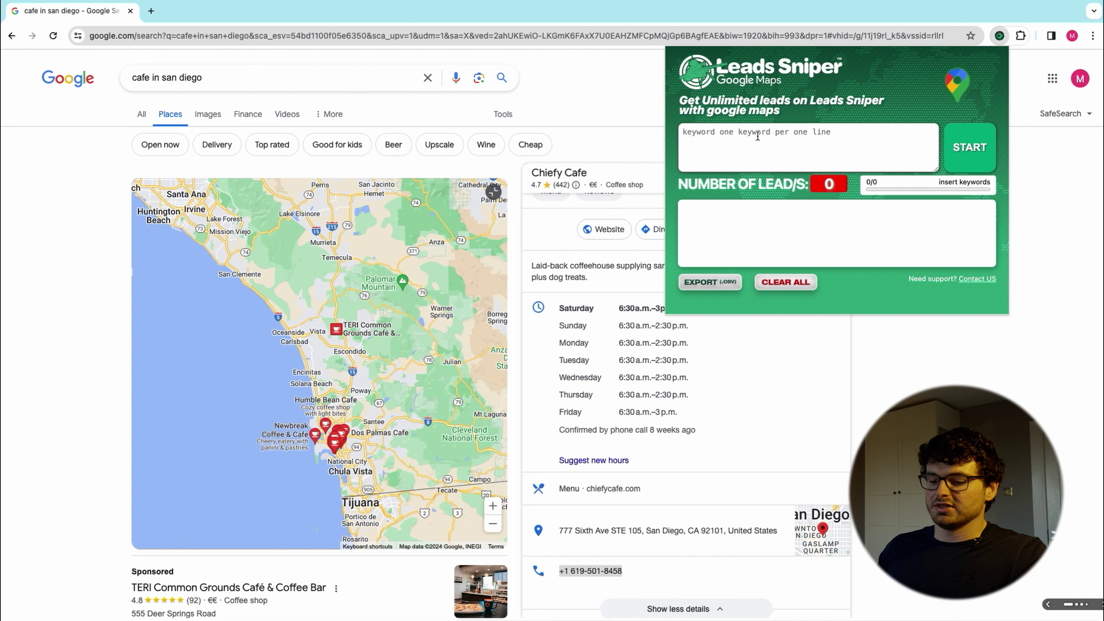
text(cafe sa)
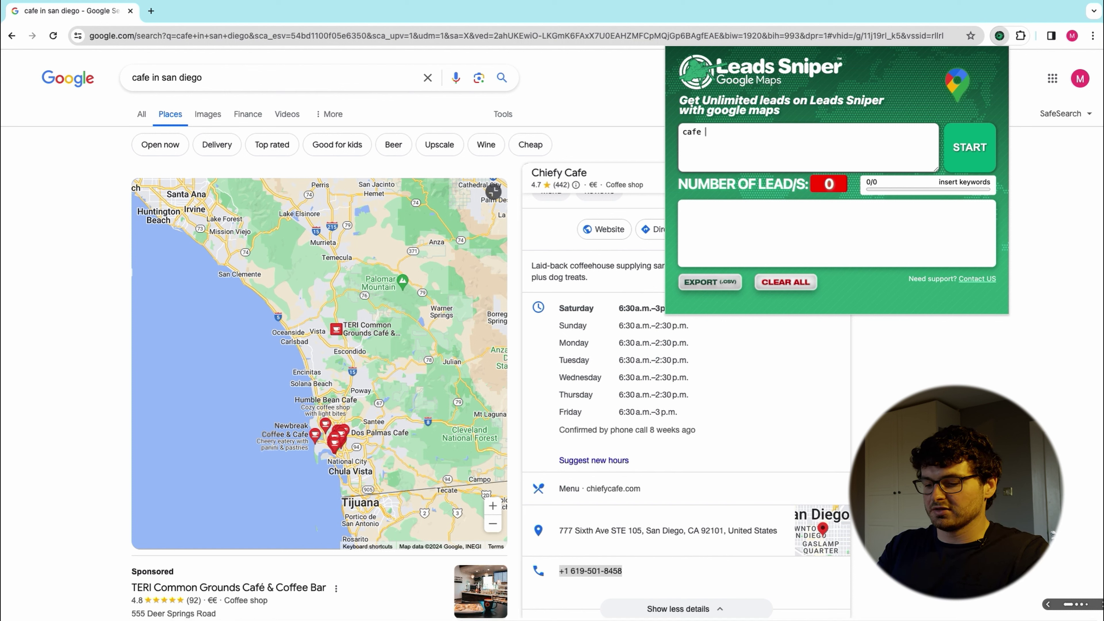
key(BackSpace)
key(BackSpace)
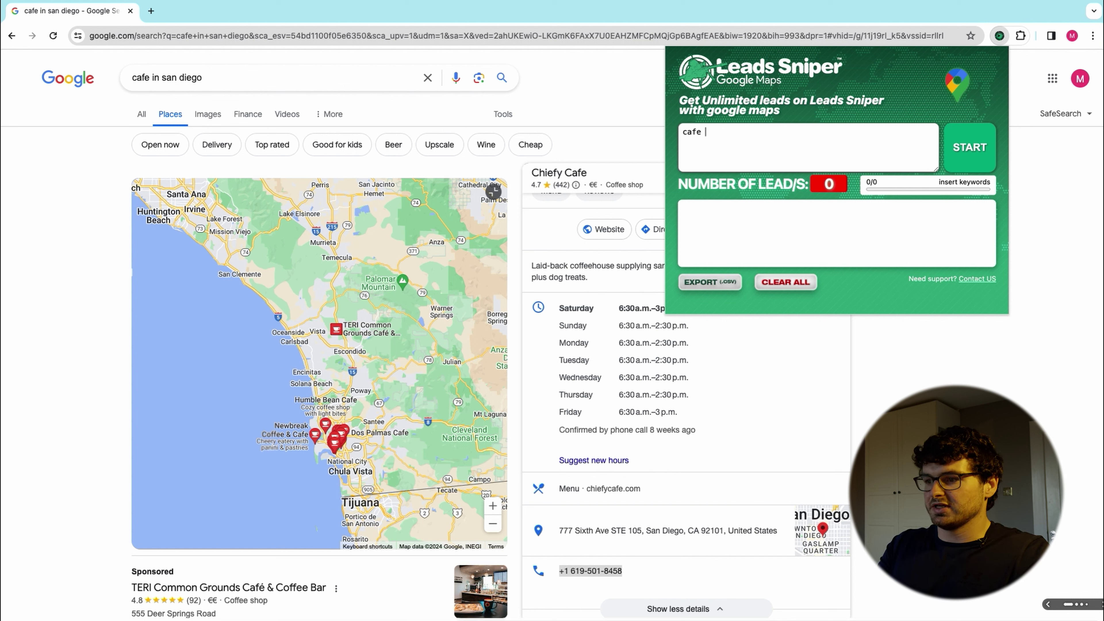
text(in san d)
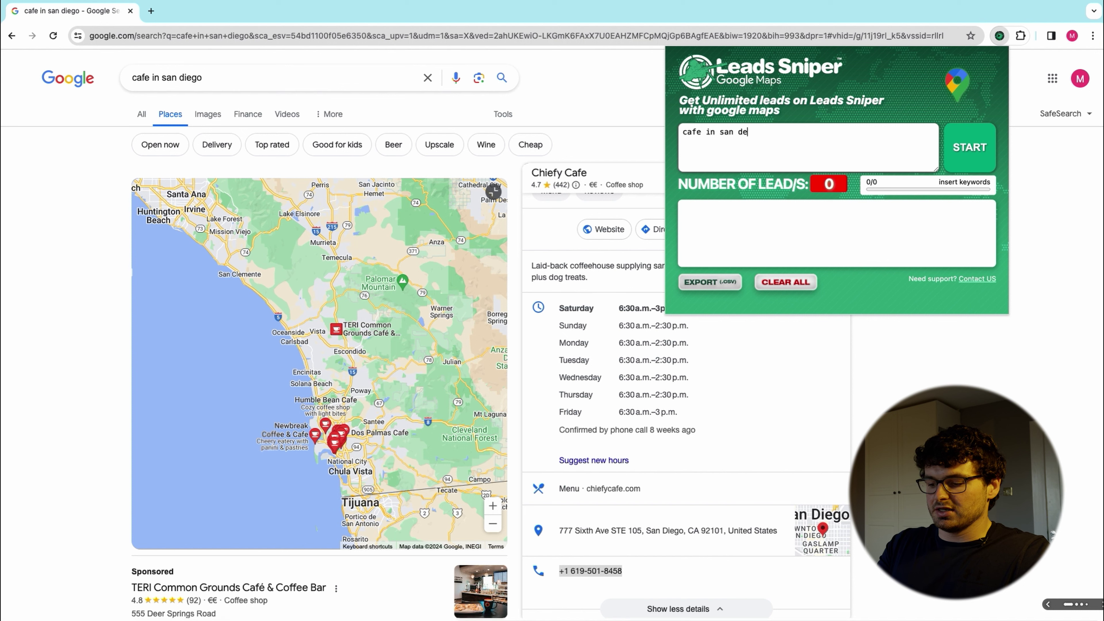
text(iego)
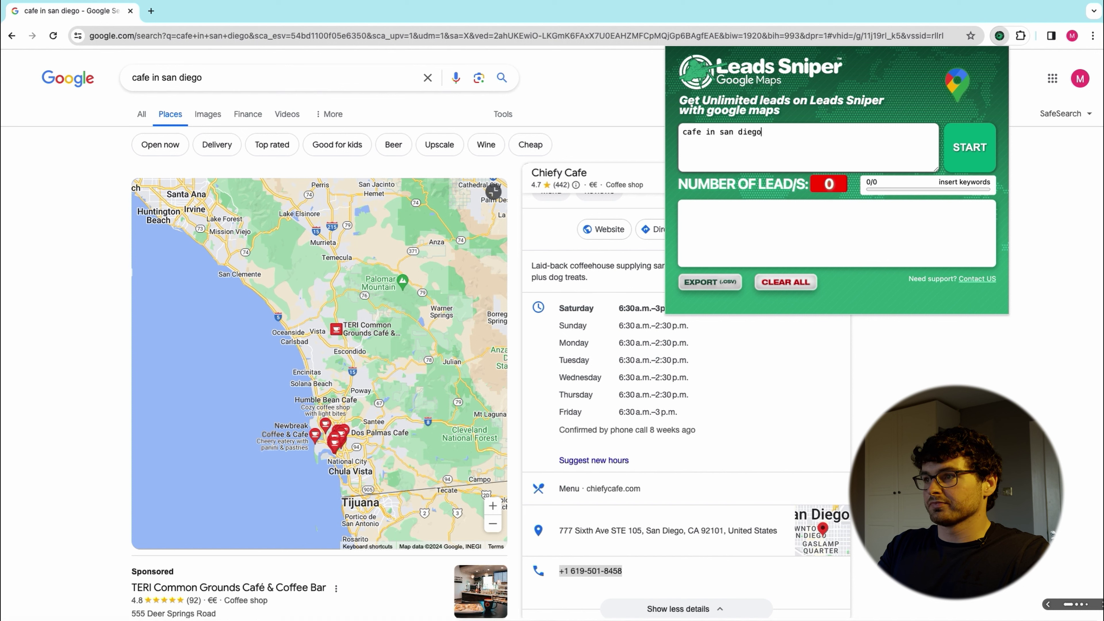
click(970, 147)
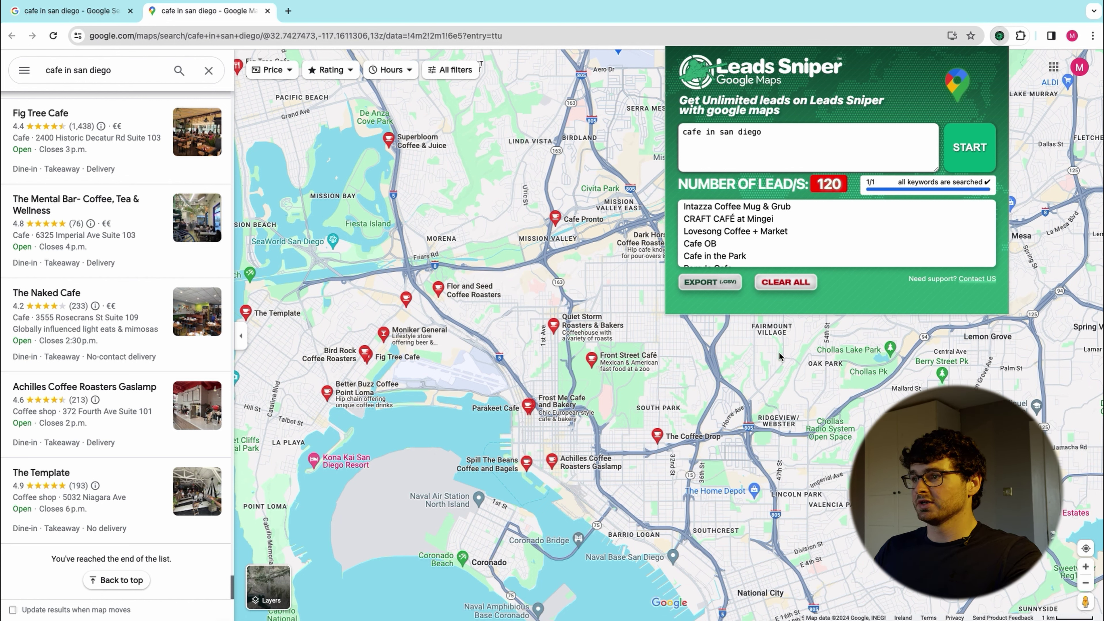
- Open the export settings for the collected leads and review which fields are selected for export
click(710, 282)
click(758, 198)
scroll(722, 263, down, 2)
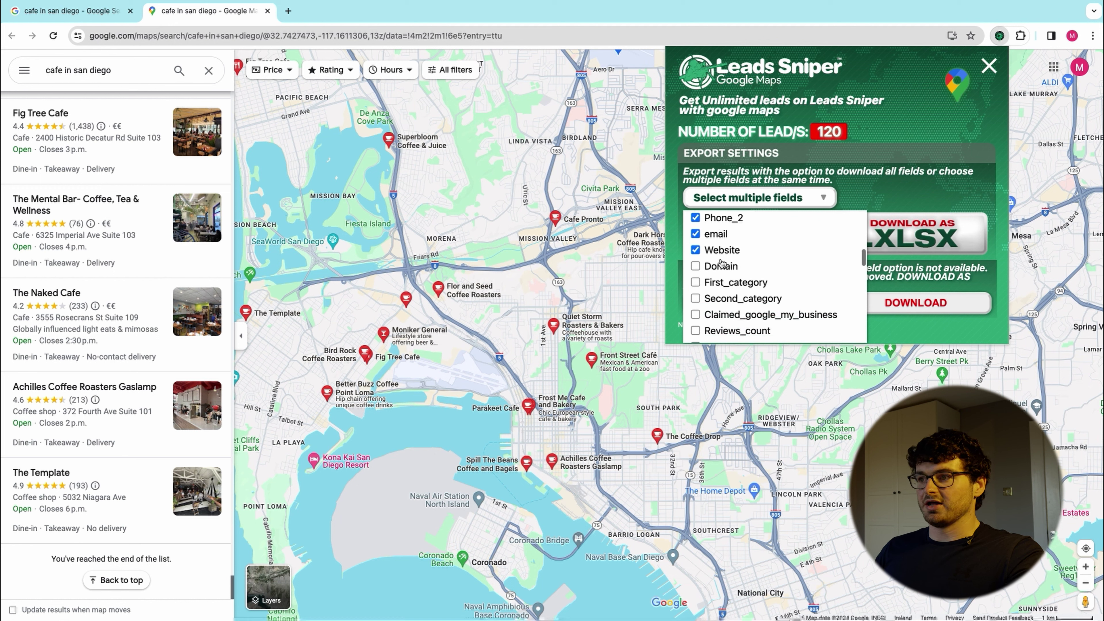
scroll(722, 262, down, 10)
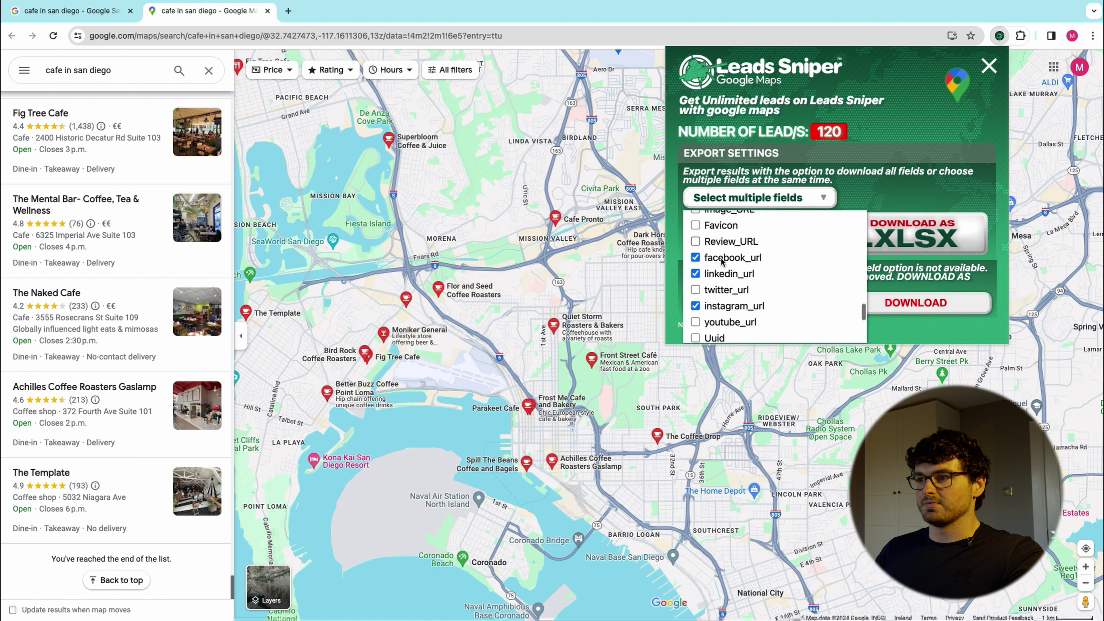
scroll(721, 261, down, 1)
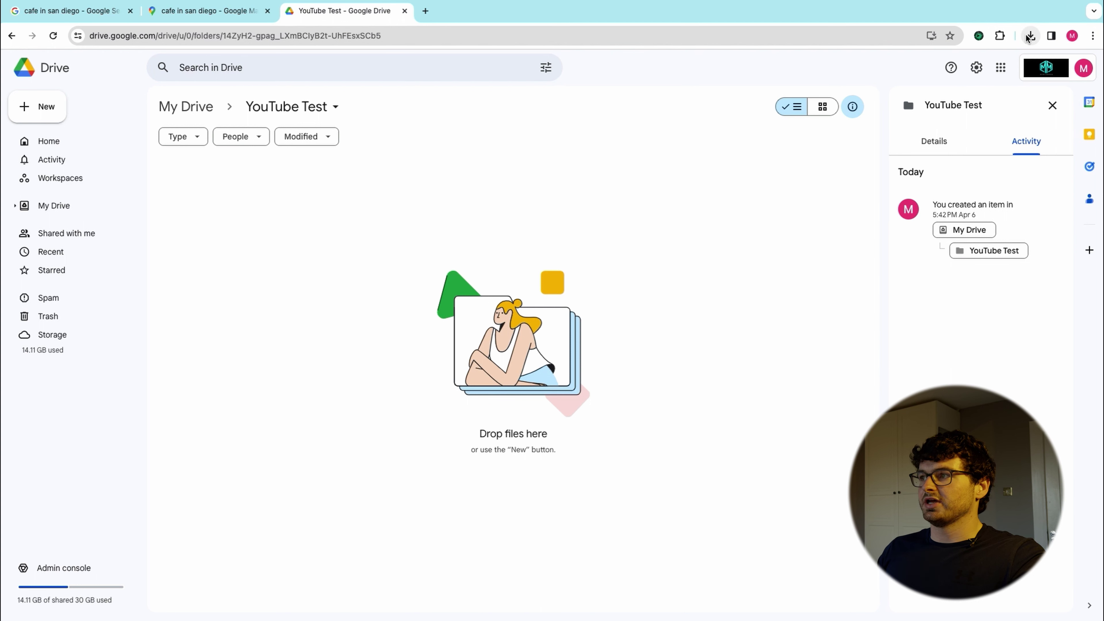
- Upload the most recently downloaded cafe-in-san-diego CSV into the YouTube Test Drive folder and select it
click(1030, 37)
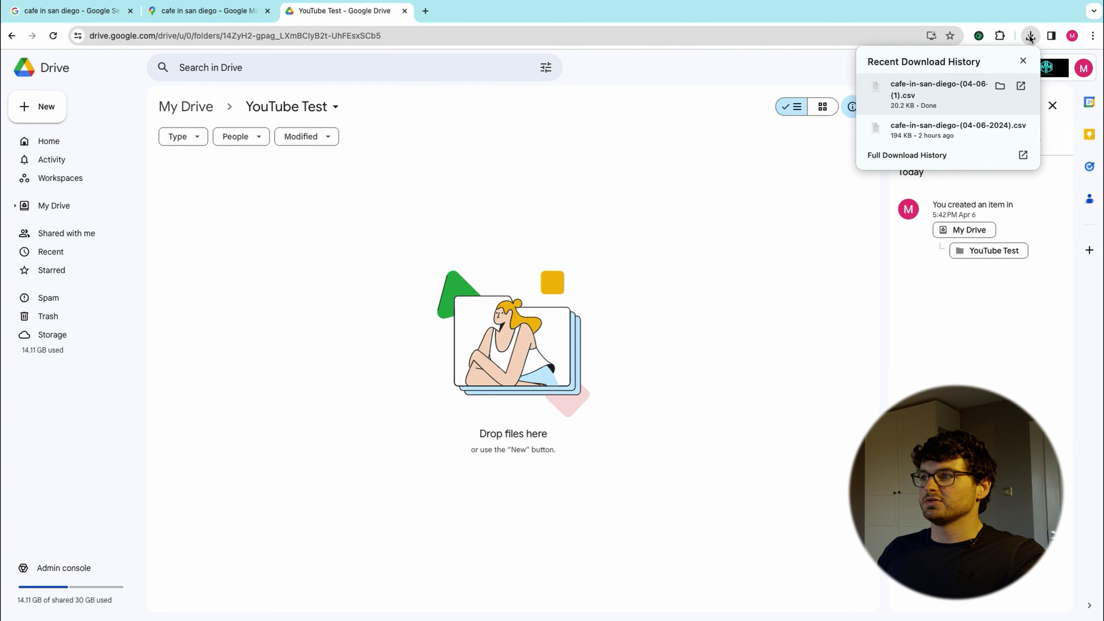
drag(939, 89, 541, 317)
click(345, 190)
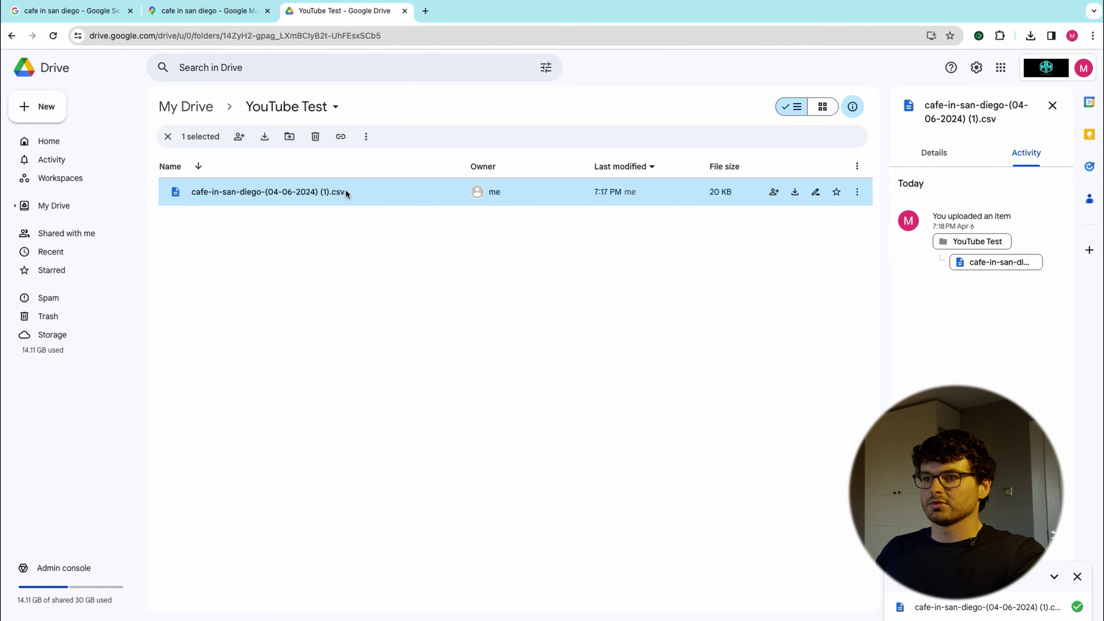
- Preview the uploaded cafe-in-san-diego CSV and examine its lead rows and contact columns
double_click(346, 191)
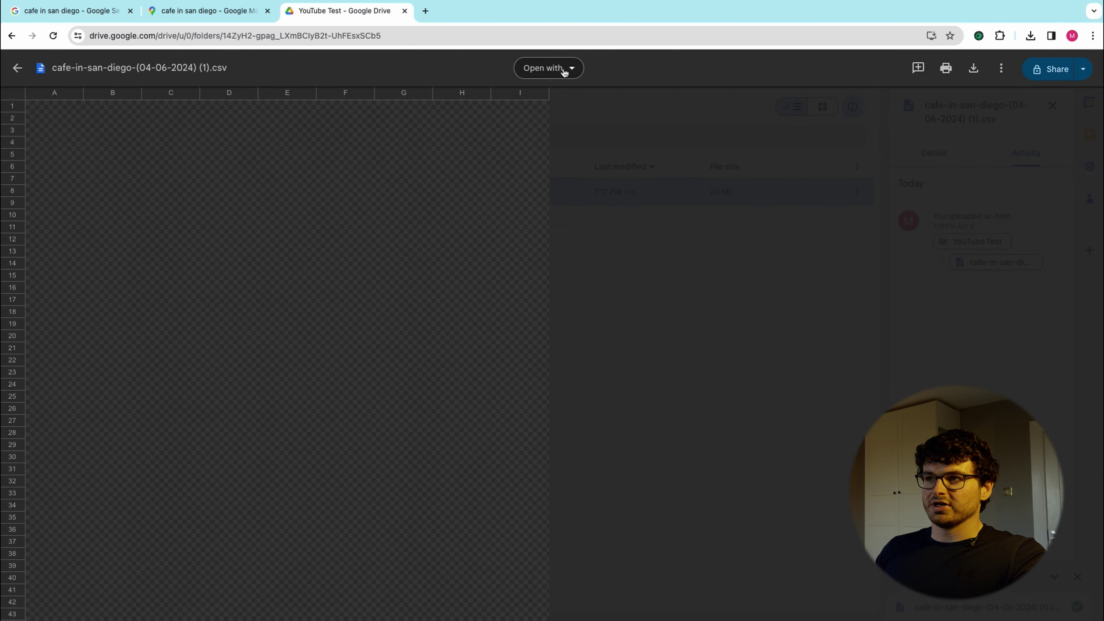
scroll(145, 199, down, 4)
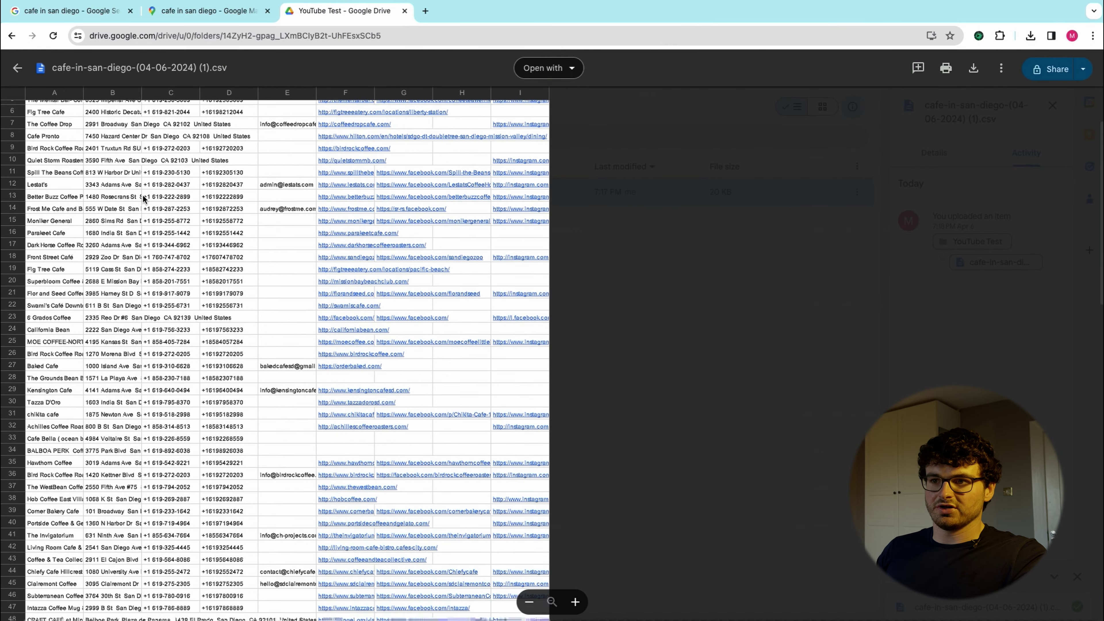
scroll(144, 198, up, 5)
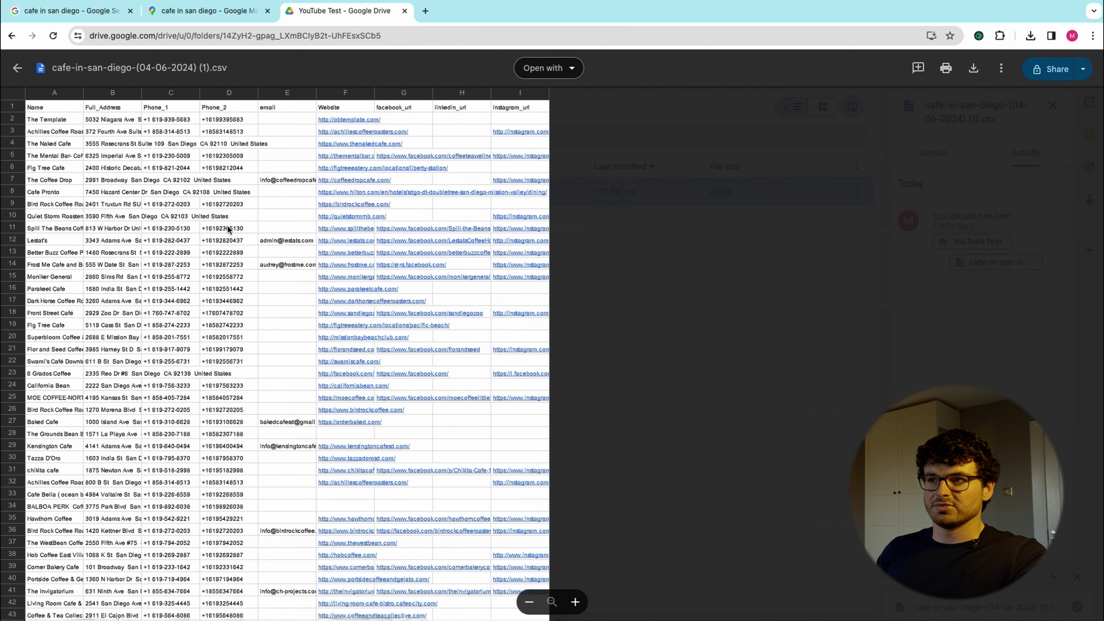
scroll(177, 235, down, 1)
scroll(176, 235, down, 1)
scroll(213, 328, down, 1)
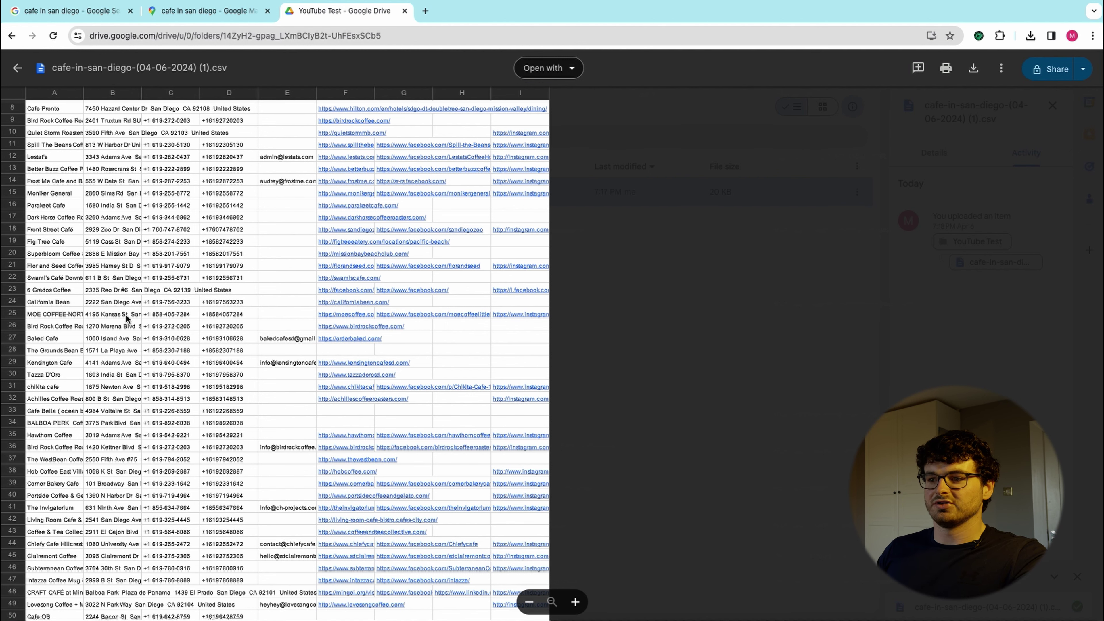
scroll(128, 316, down, 2)
scroll(128, 316, up, 5)
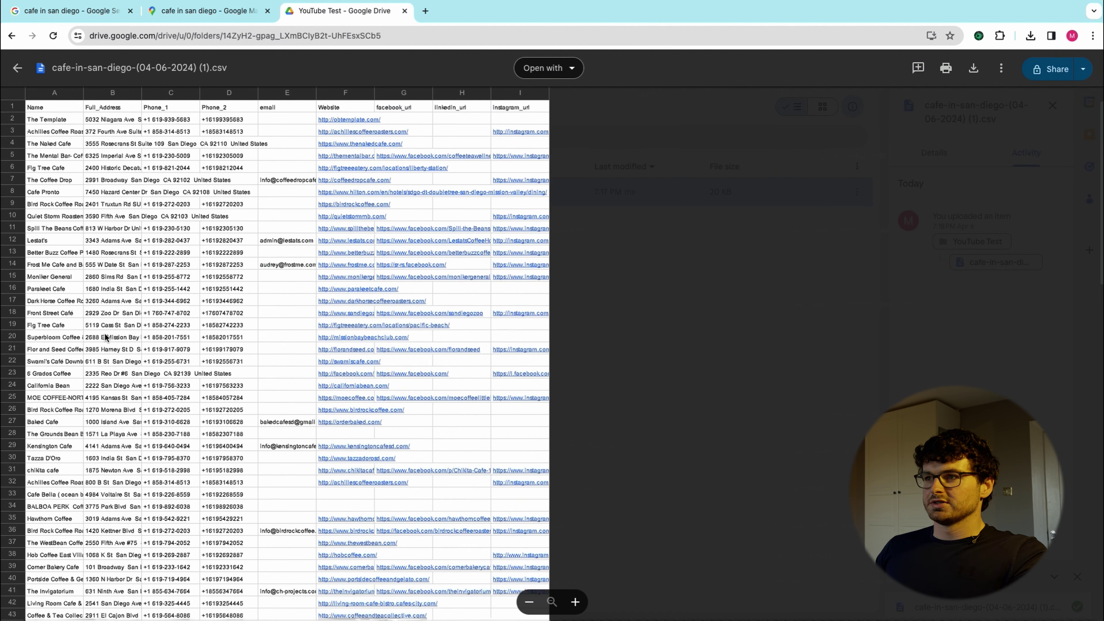
- Open the previewed CSV in Google Sheets and look over its rows and columns
click(559, 66)
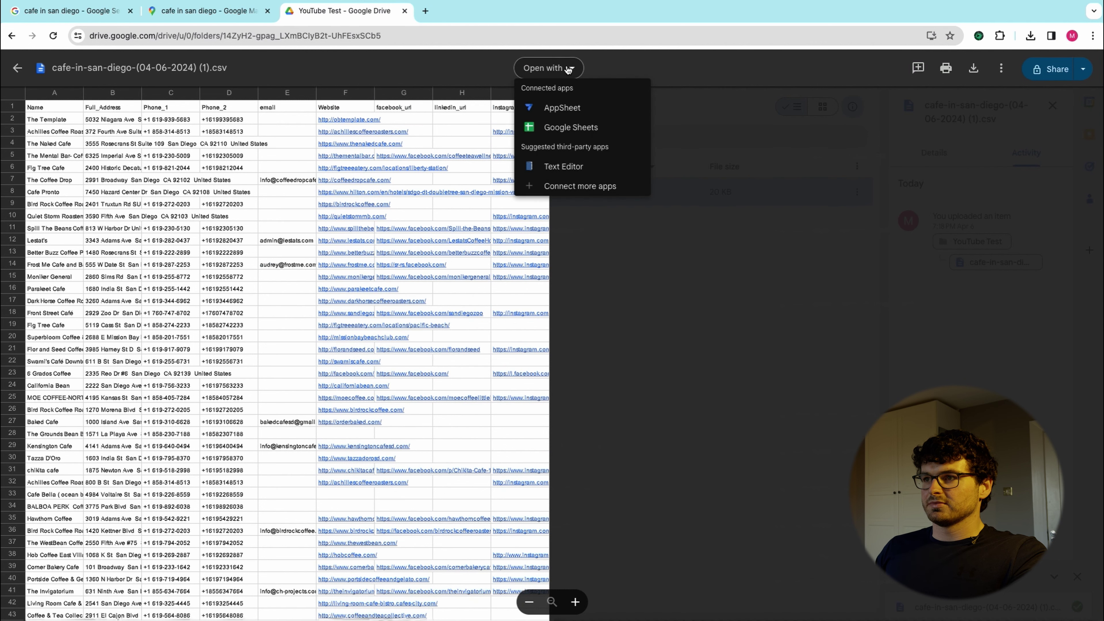
click(556, 129)
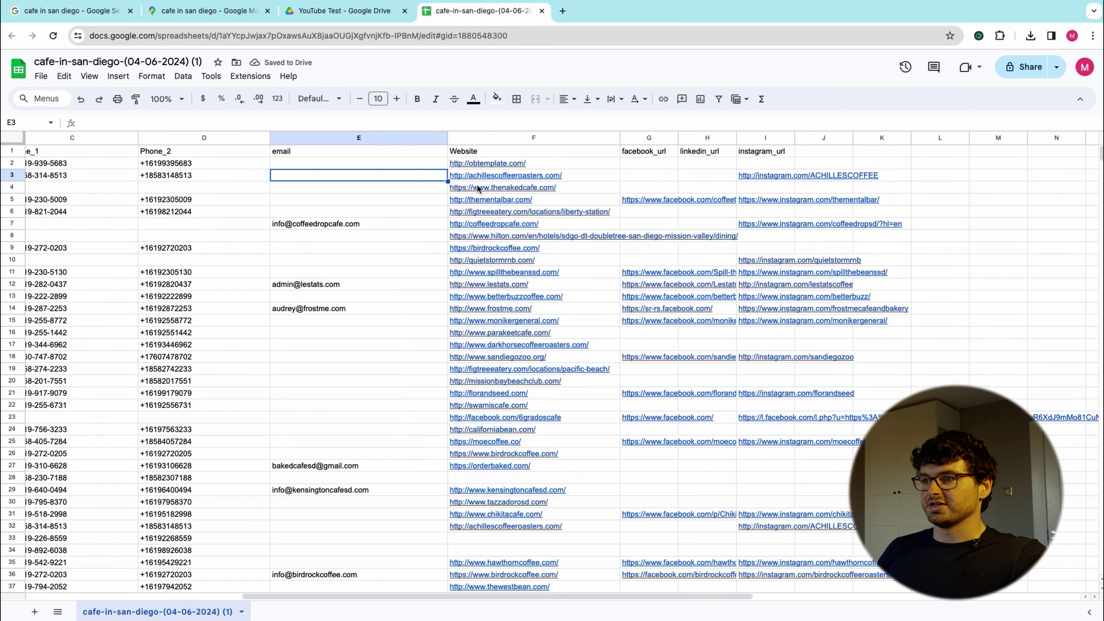
scroll(212, 235, left, 10)
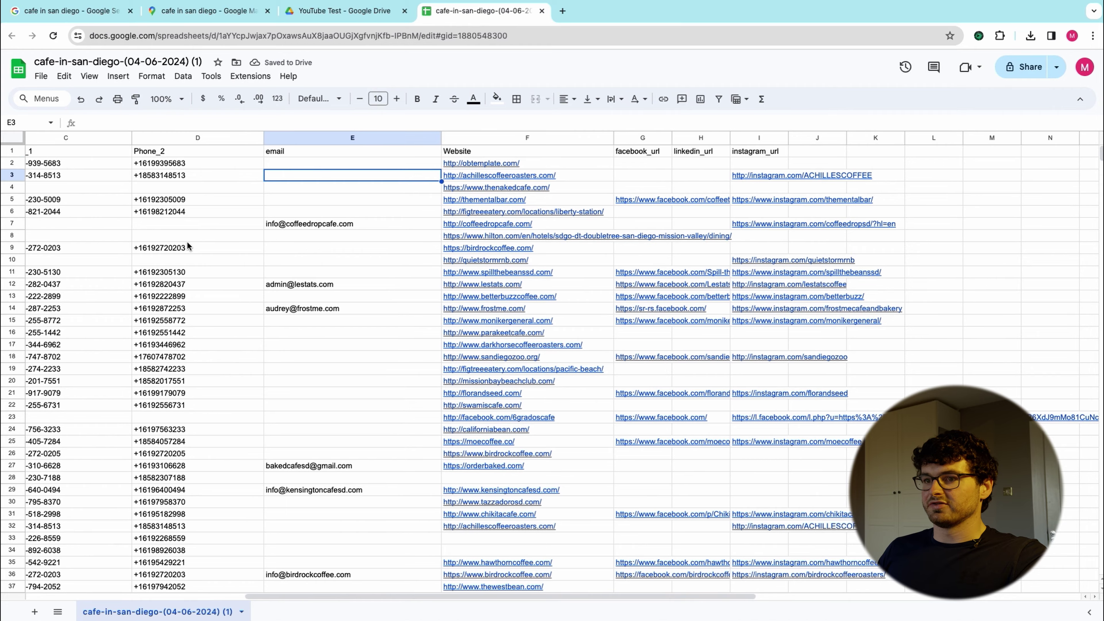
scroll(212, 235, down, 15)
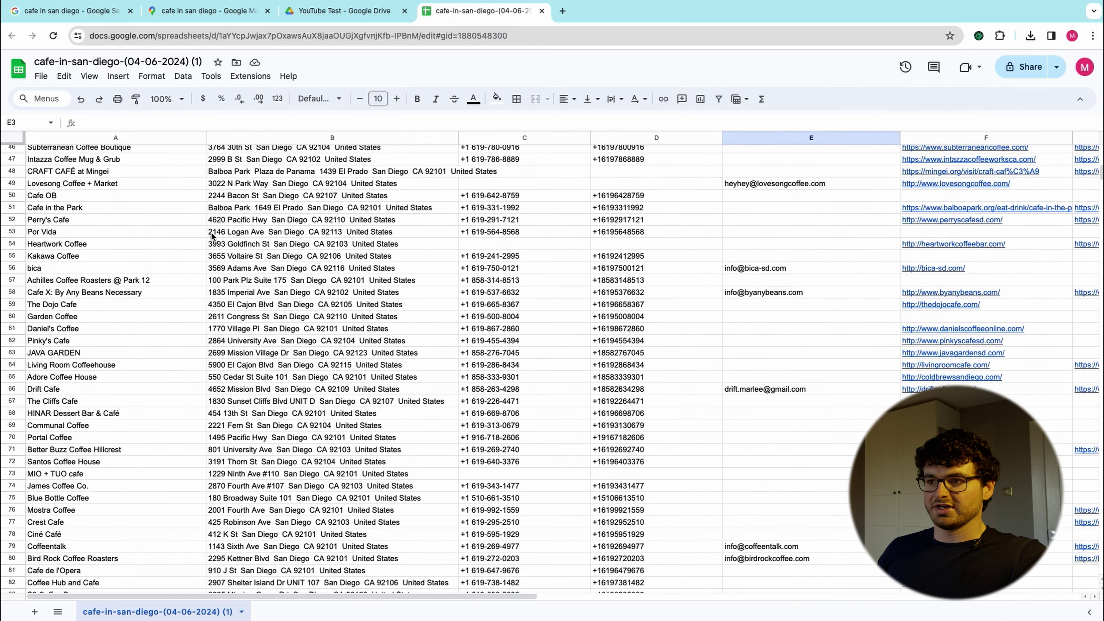
scroll(340, 227, up, 20)
scroll(339, 227, left, 2)
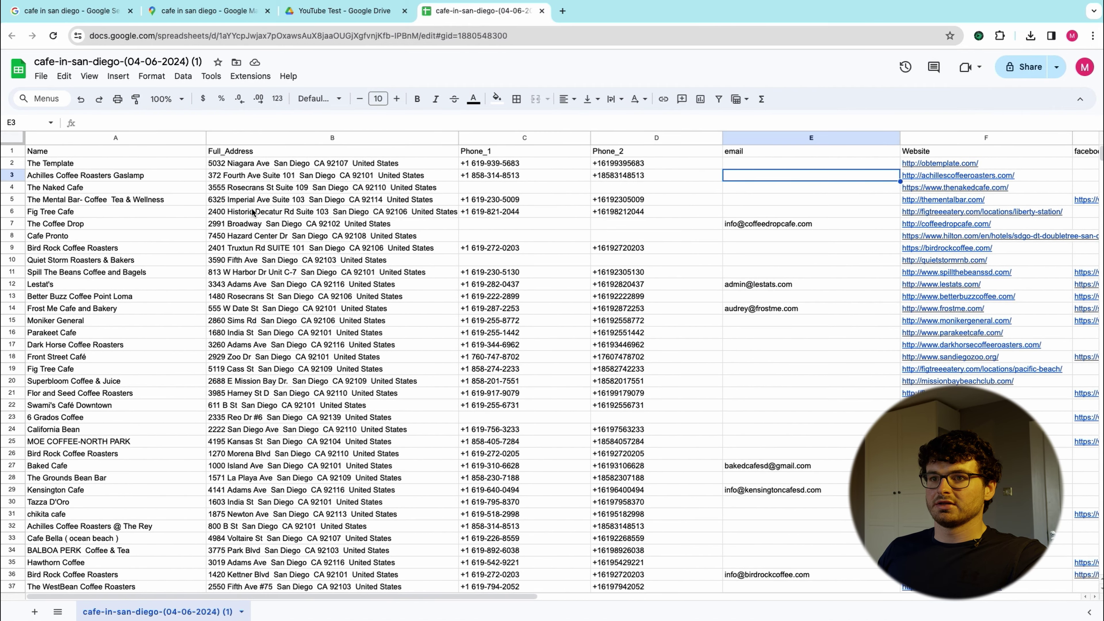
- Copy the first business name from cell A2 and search Google for "The Template san diego owner" in a new tab
click(66, 164)
key(ctrl+c)
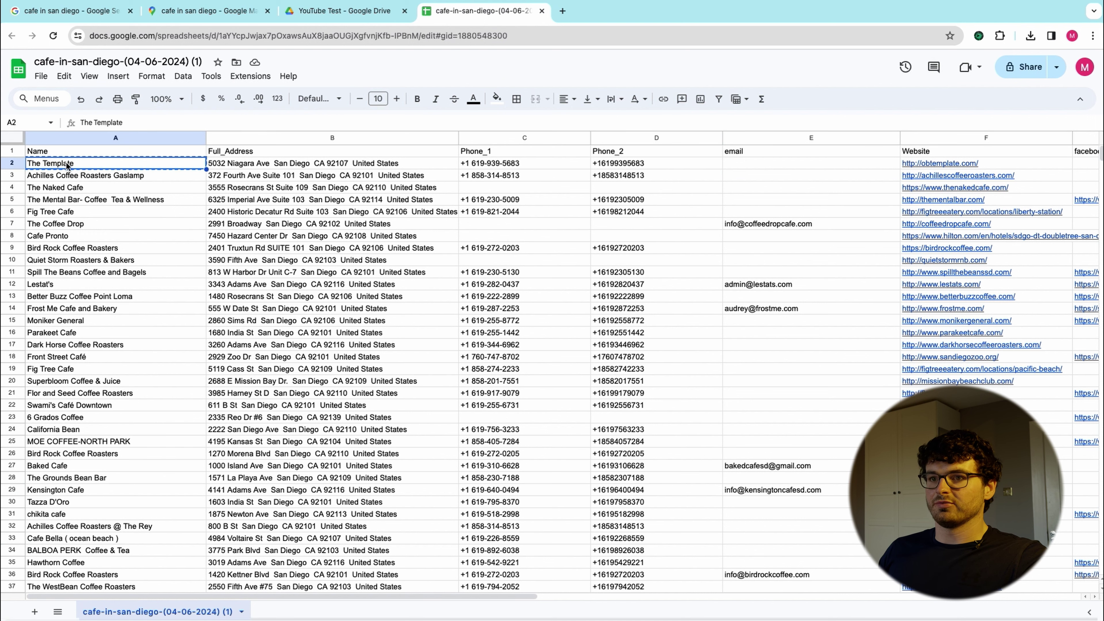
click(560, 12)
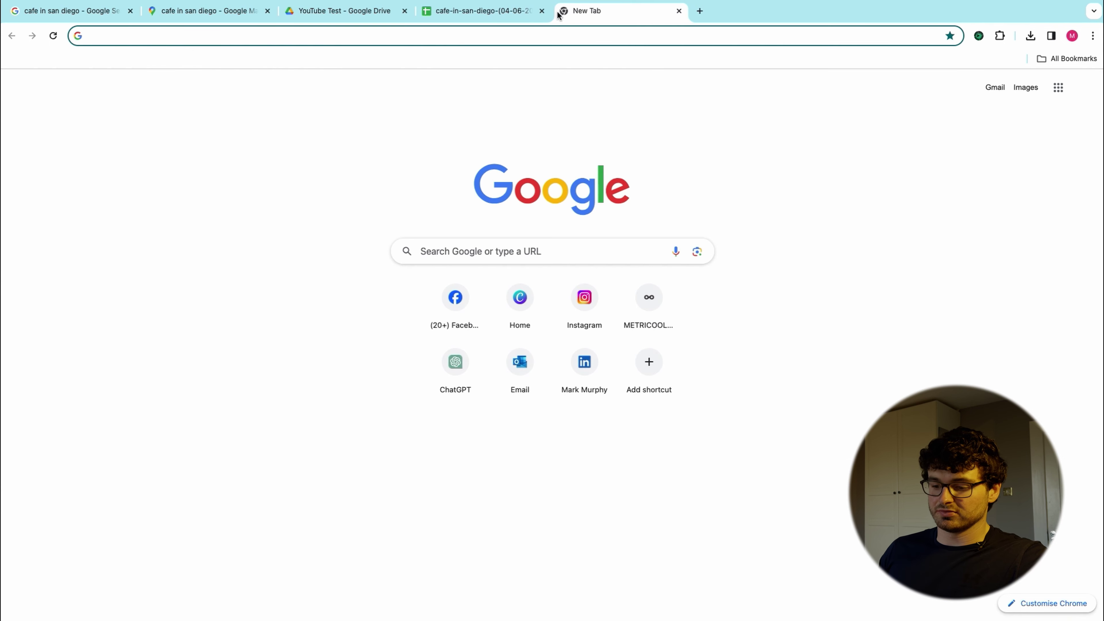
key(ctrl+v)
text(s)
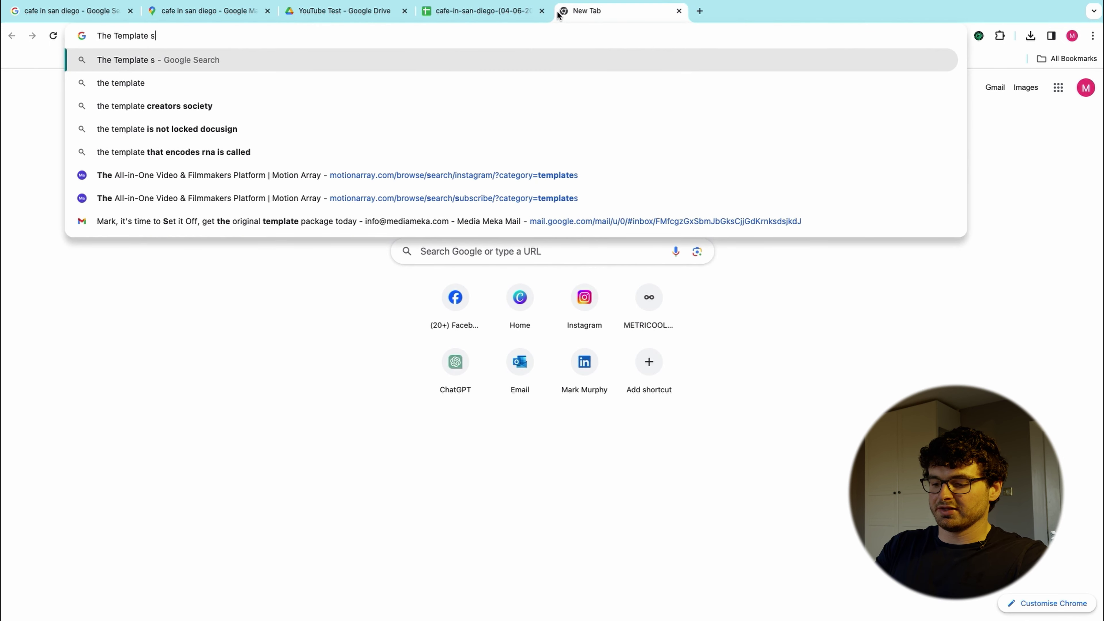
text(an diego owner)
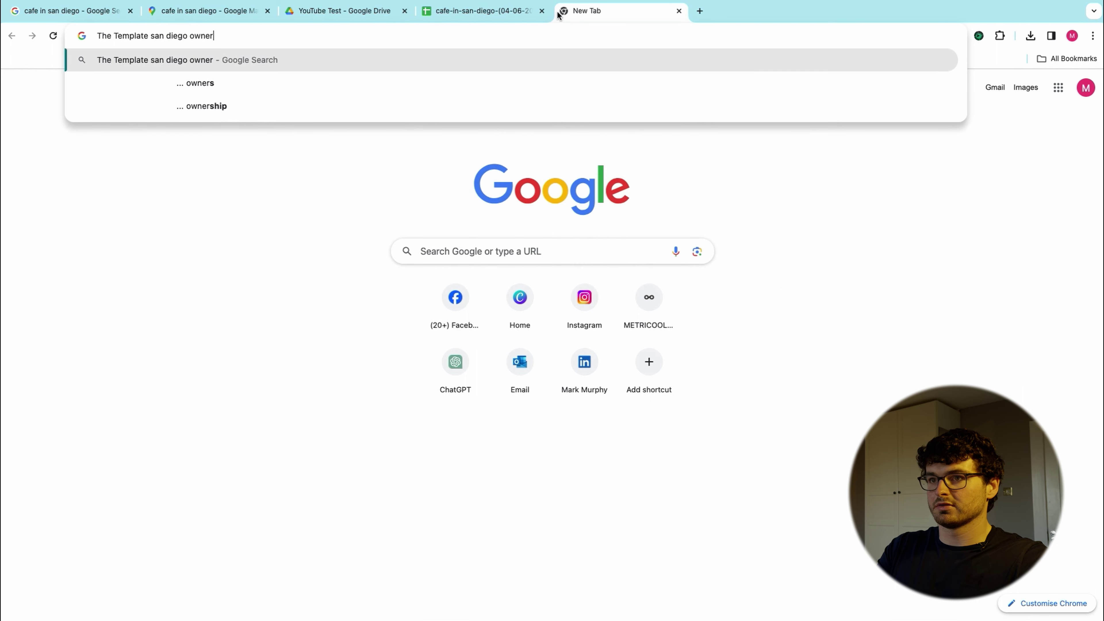
key(Return)
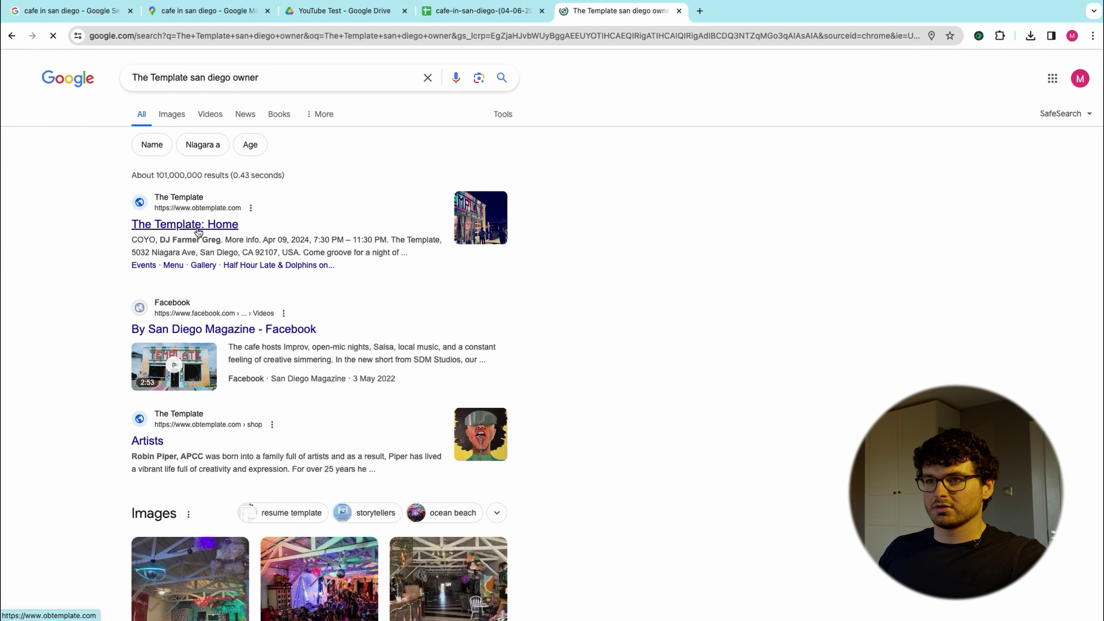
- Refine the Google search to "The Template cafe san diego owner" and return to the leads spreadsheet
click(187, 78)
text(cafe)
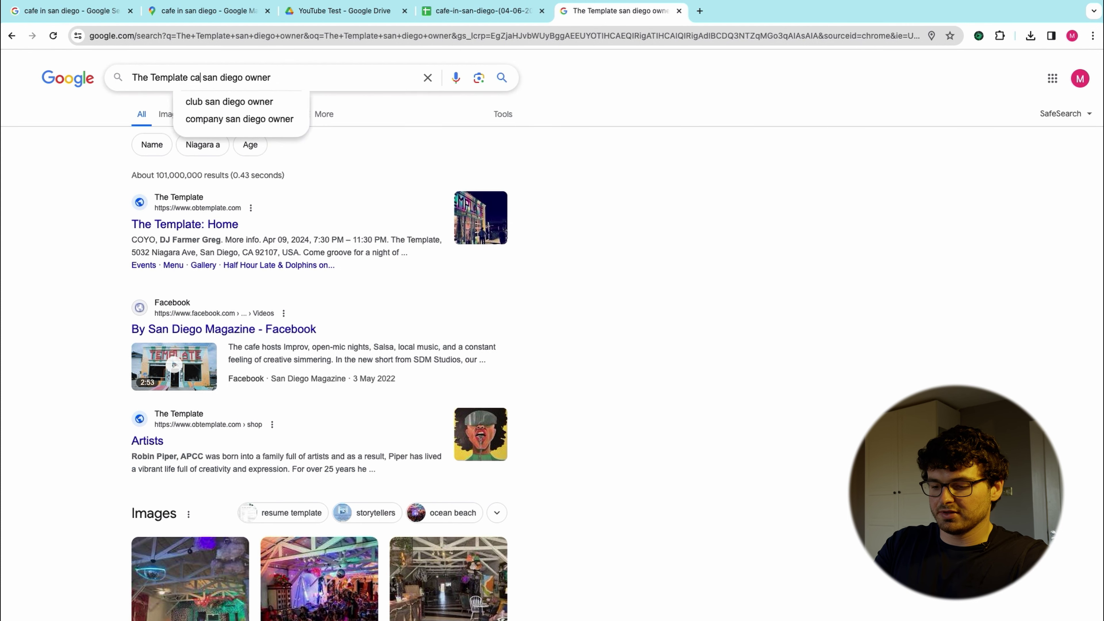
key(Return)
click(480, 10)
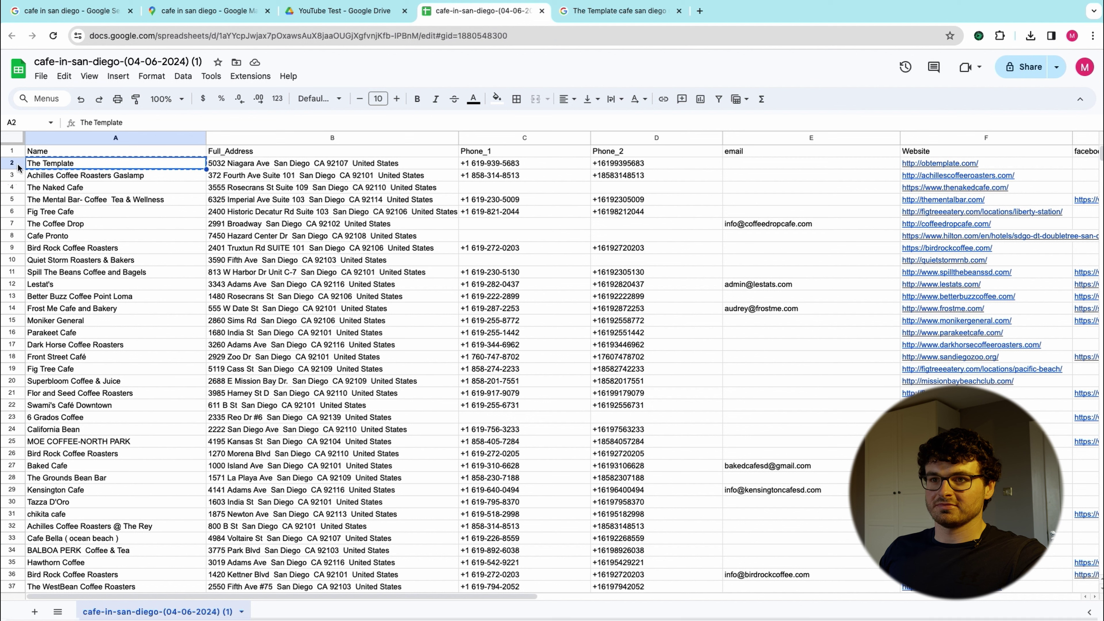
- Fill the entire row 2 of The Template with bright green to mark the lead
click(13, 163)
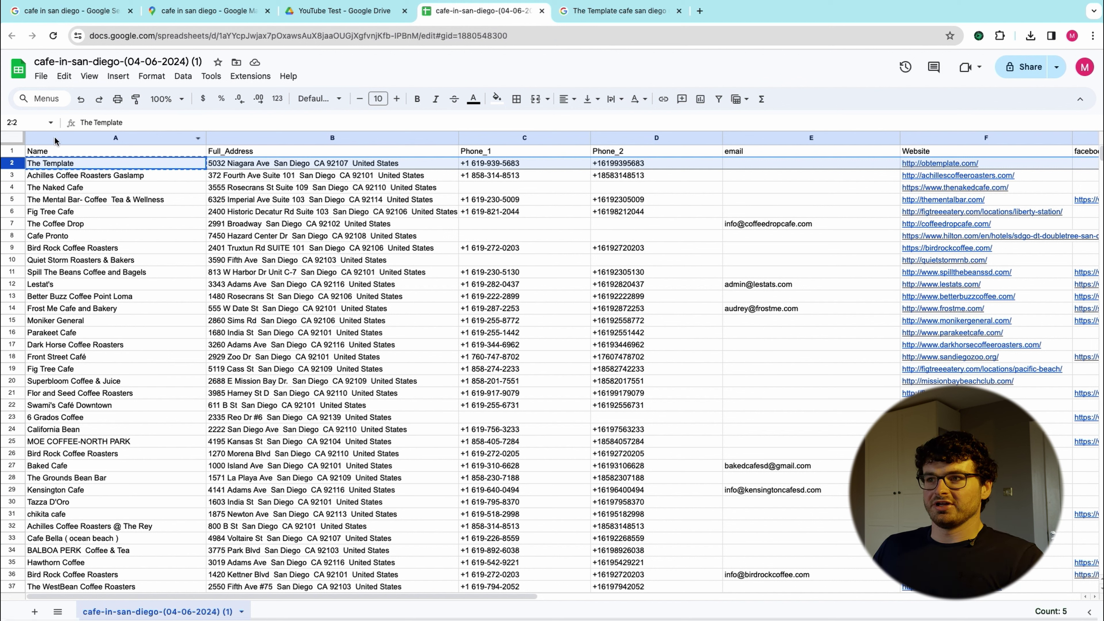
click(497, 98)
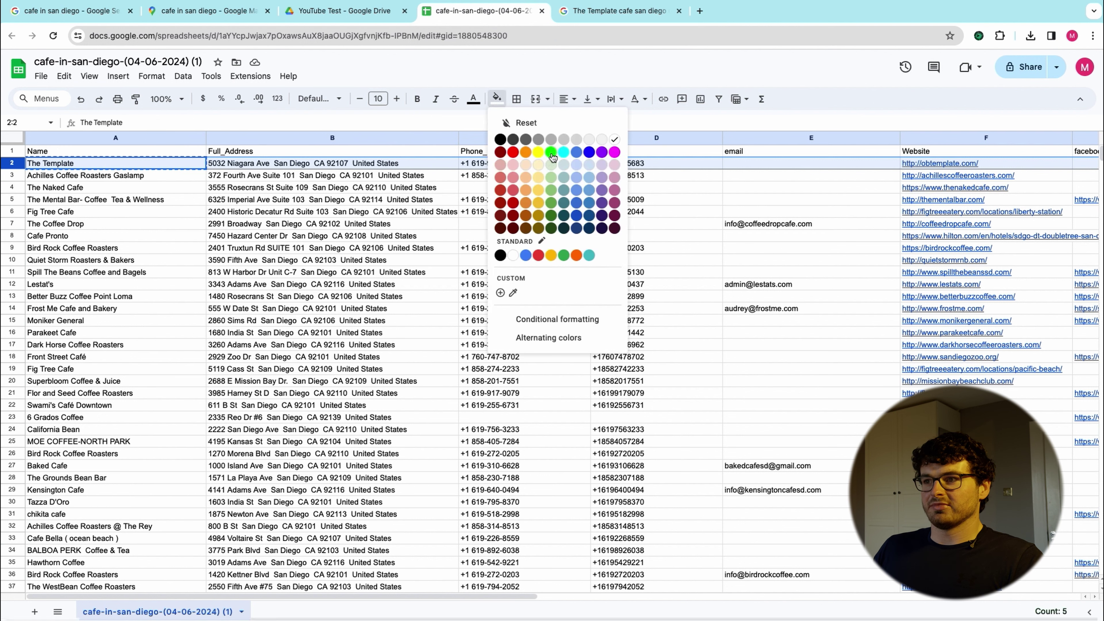
click(551, 153)
- Add a "Notes" column header in cell L1 and enter the date 08.04.2024 below it in L2
scroll(678, 170, right, 10)
click(655, 151)
text(Notes)
key(Return)
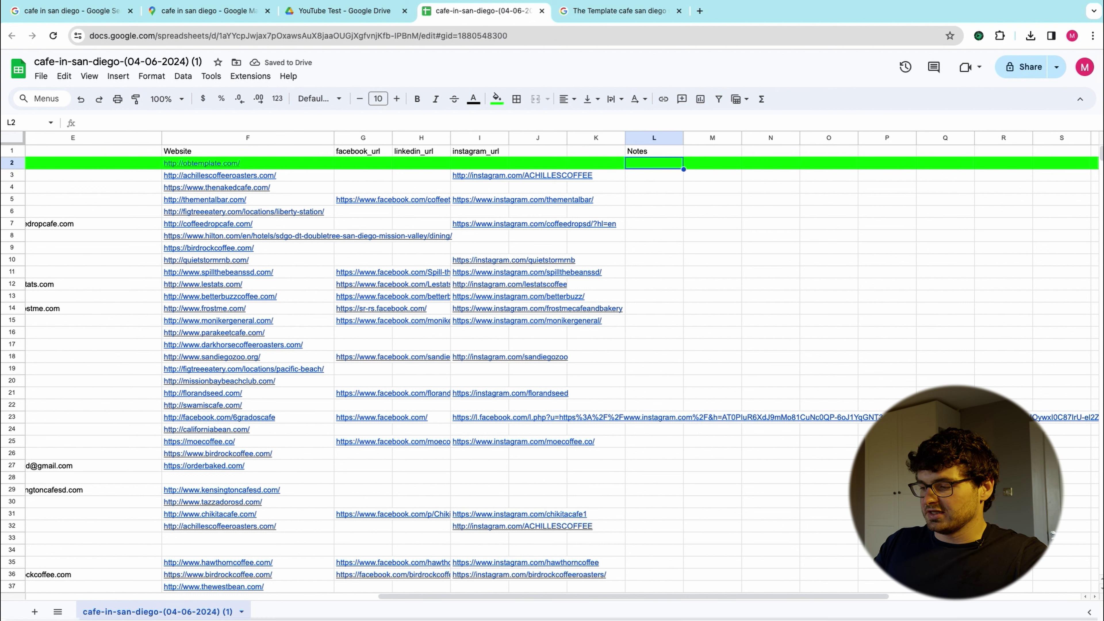
text(08.04.2024)
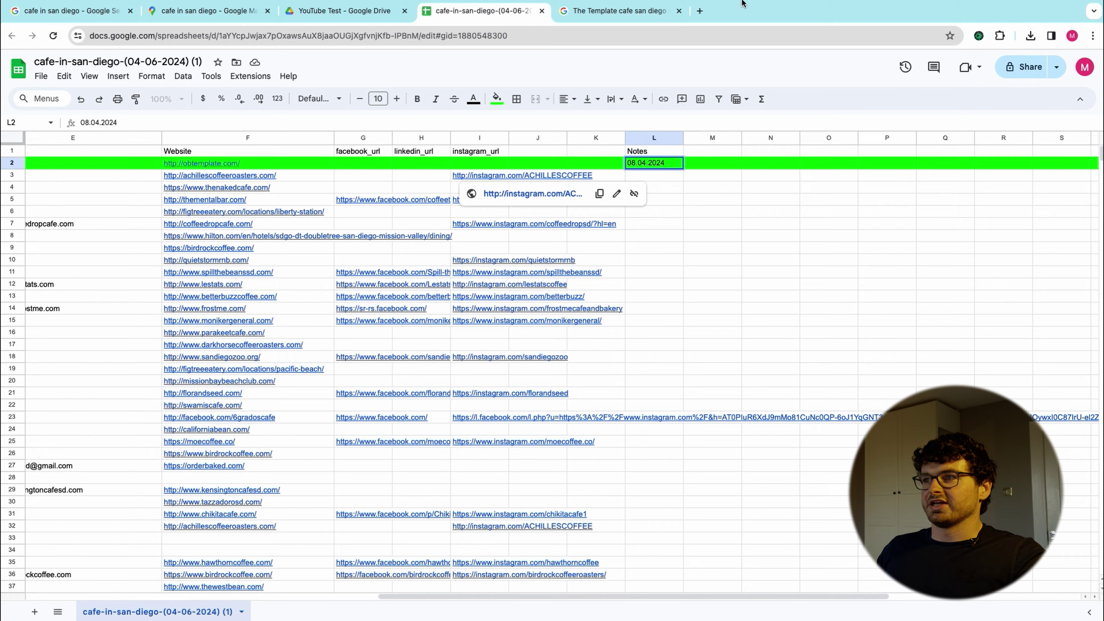
- Search Google for "leads sniper" in a new tab, and open the Leads-Sniper website with its list of products
click(700, 11)
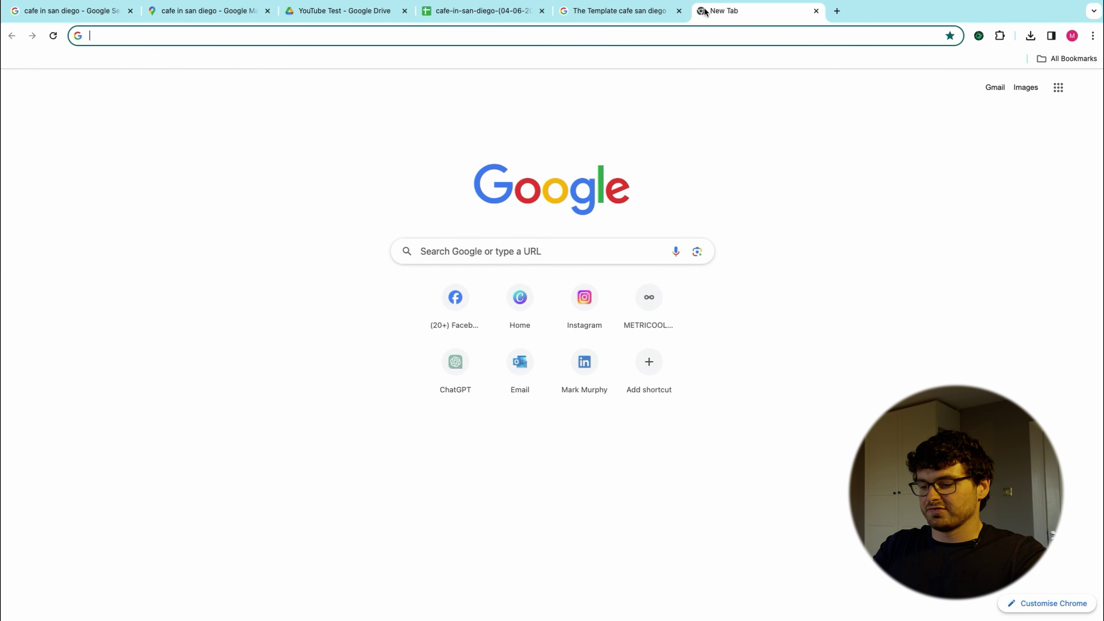
text(leads sniper)
key(Return)
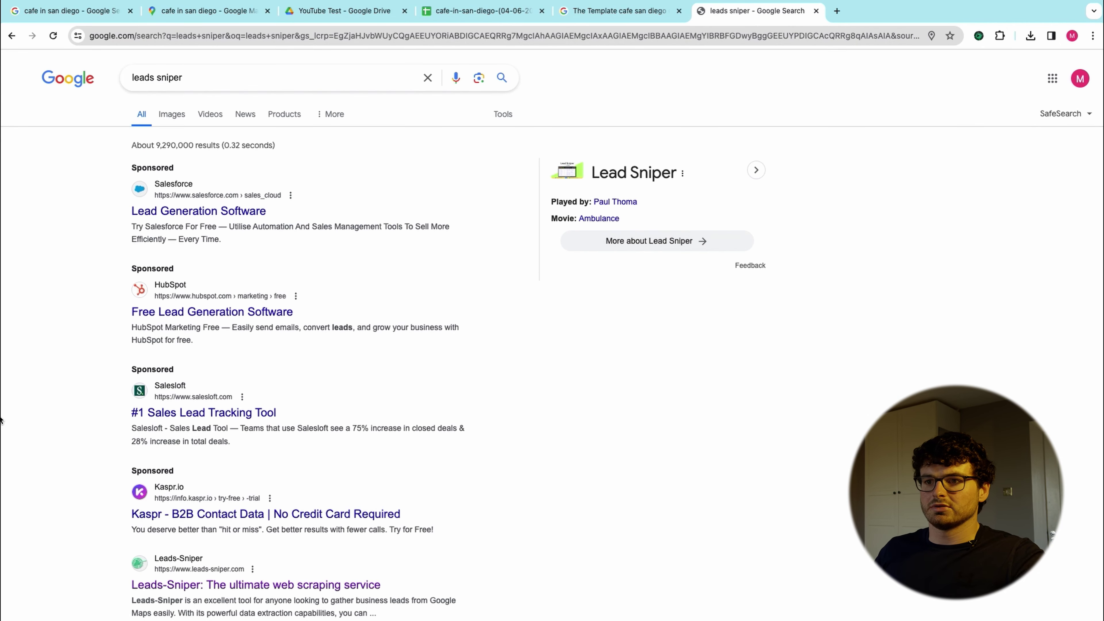
scroll(247, 441, down, 3)
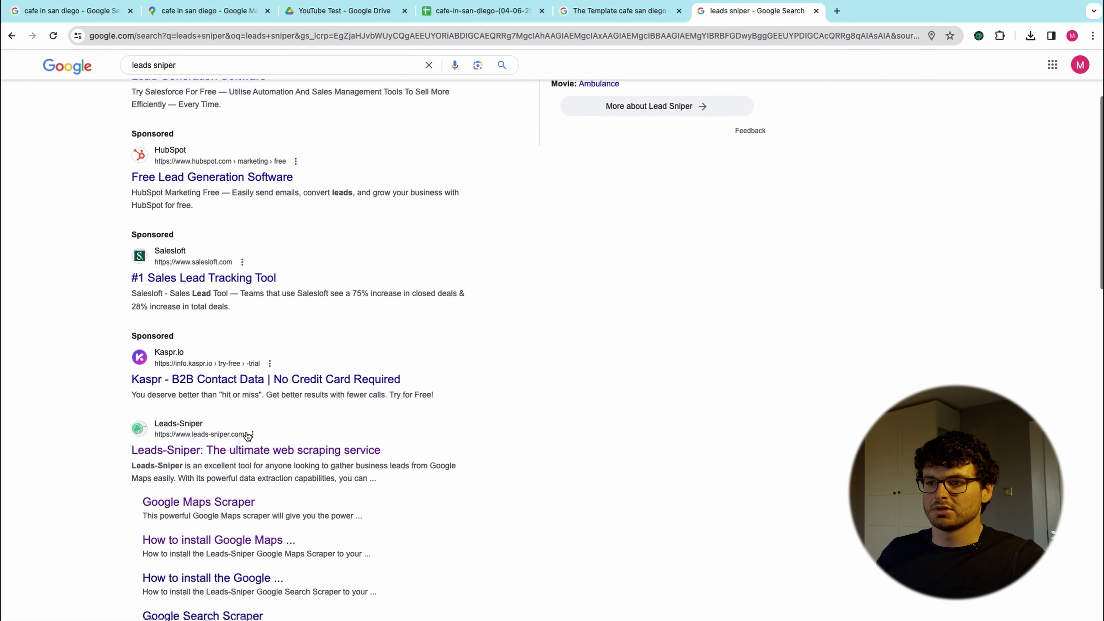
click(236, 446)
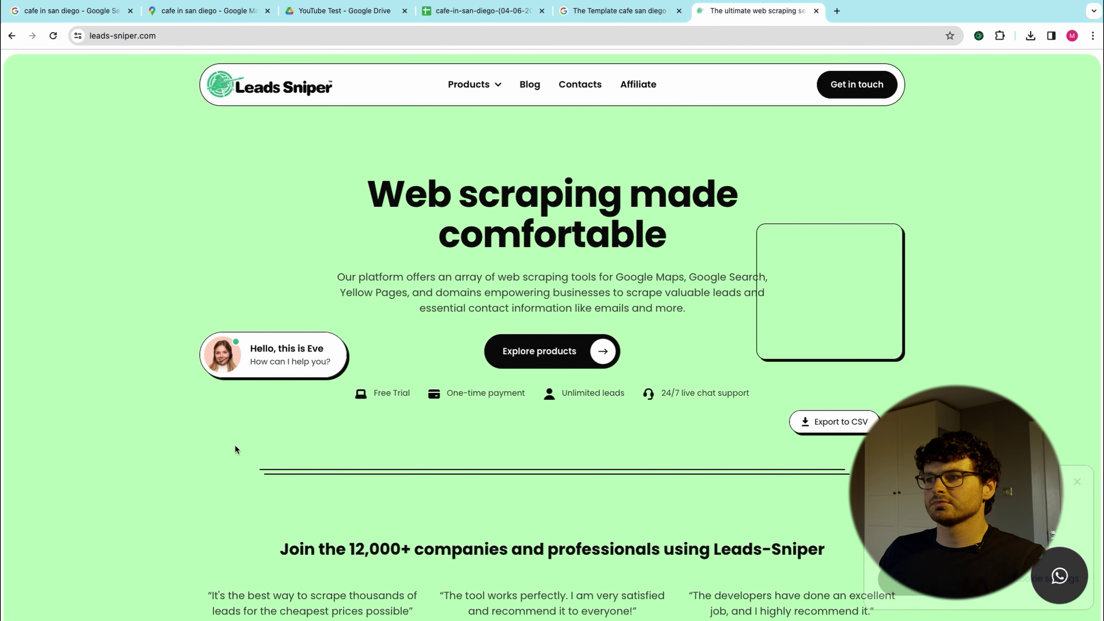
click(469, 84)
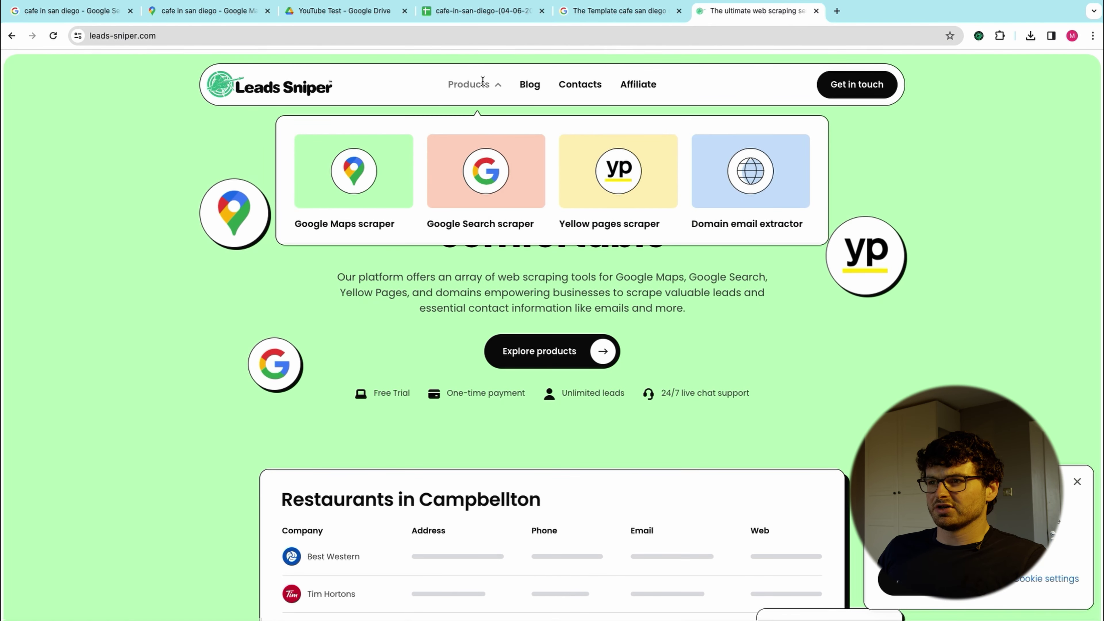